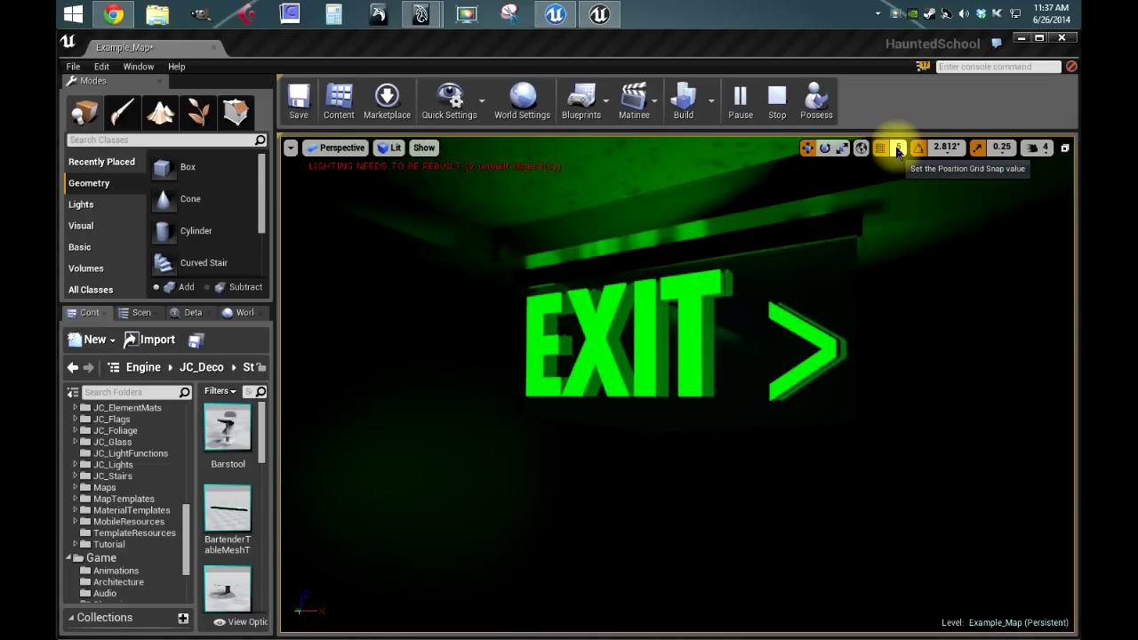
- Restore the four-viewport layout, select the long sign mesh in the Top view, and switch to Maya
{"action": "left_click", "coordinate": [898, 149]}
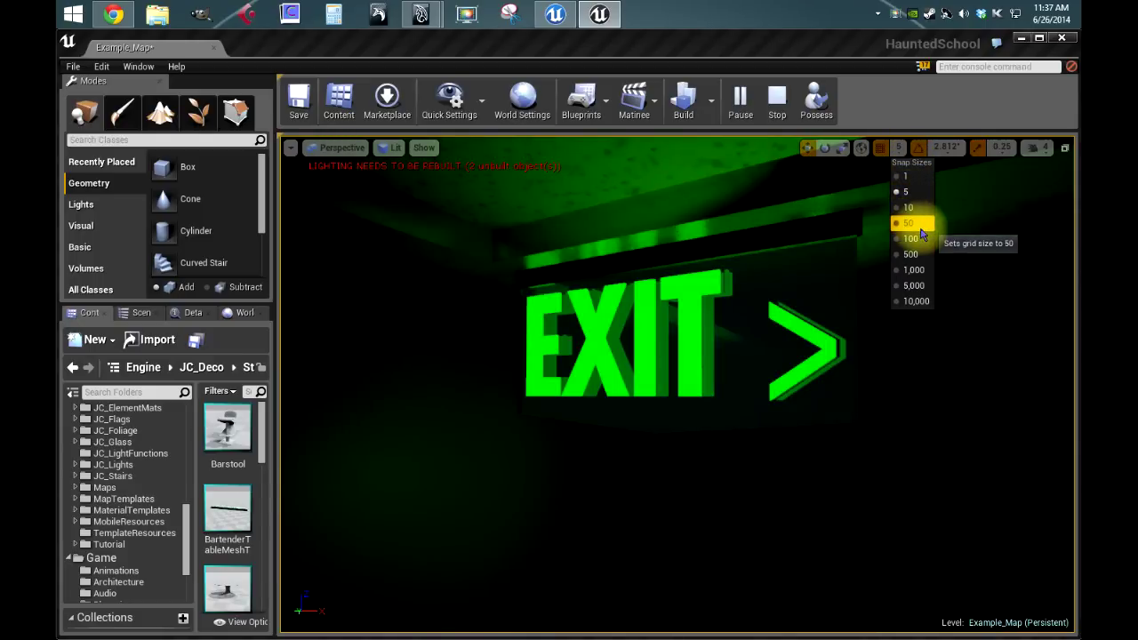
{"action": "left_click", "coordinate": [1064, 148]}
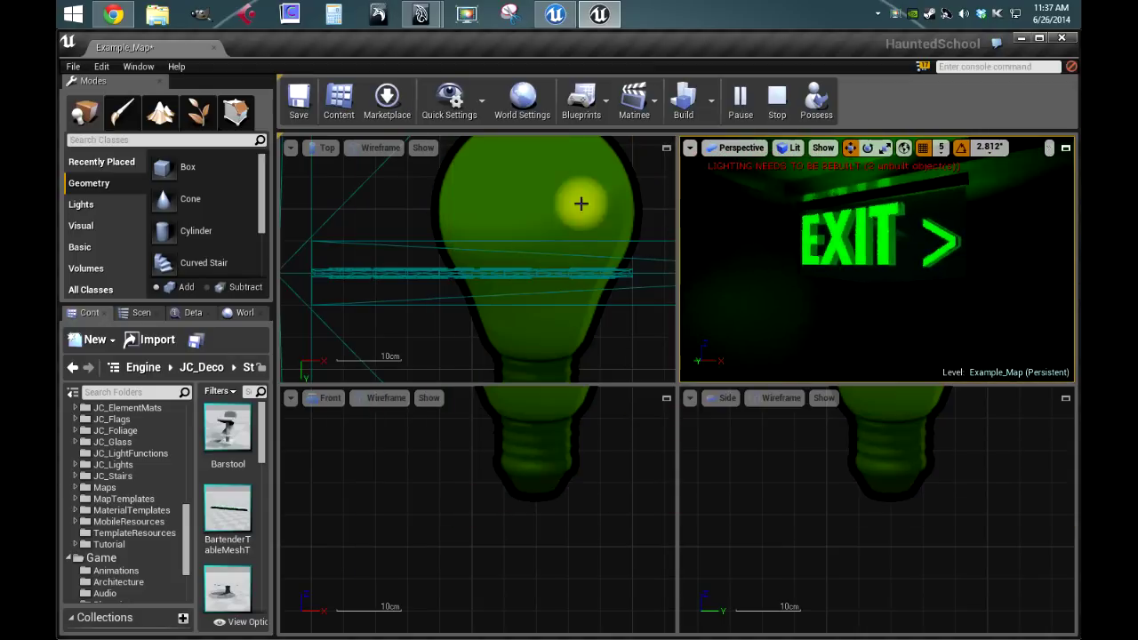
{"action": "left_click", "coordinate": [432, 274]}
{"action": "mouse_move", "coordinate": [430, 18]}
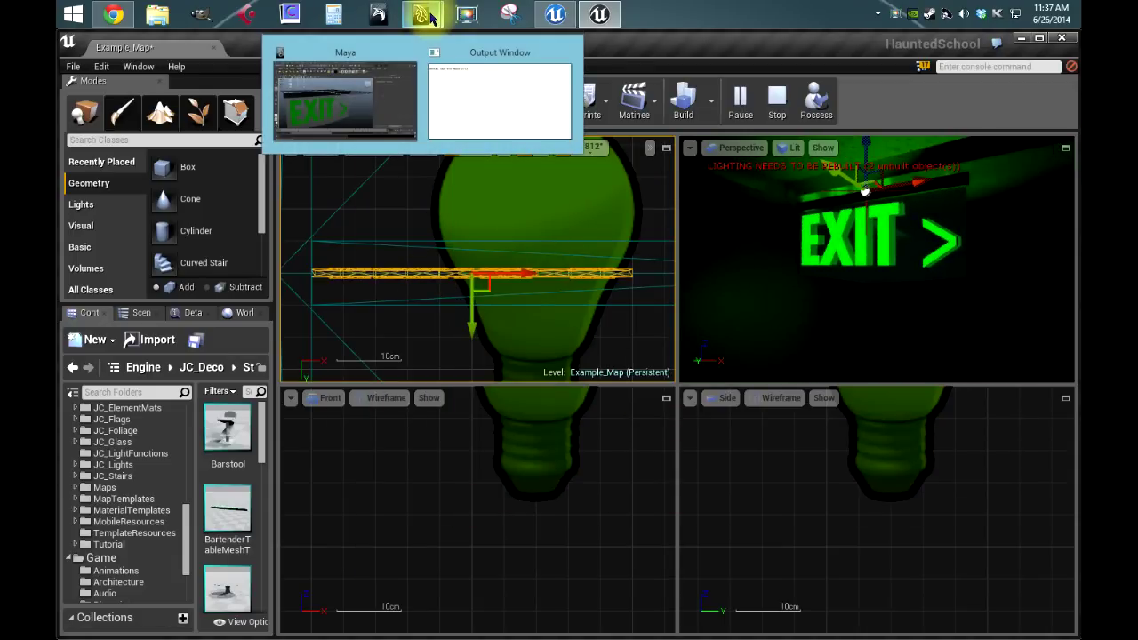
{"action": "left_click", "coordinate": [373, 92]}
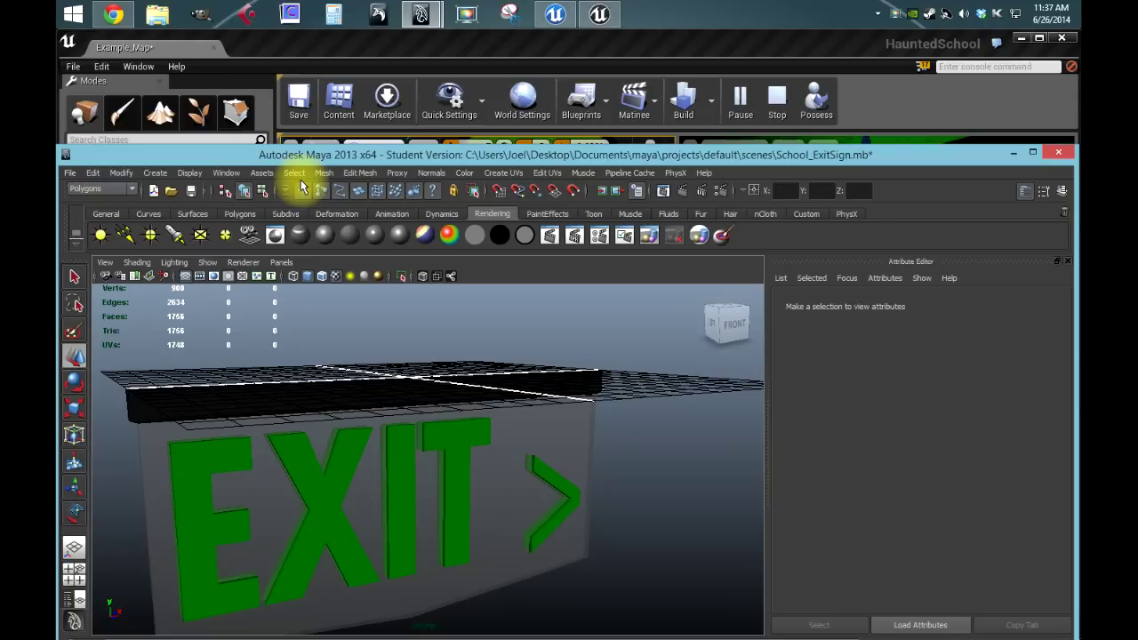
- Back in Unreal, zoom and pan the Top viewport to recentre the selected sign mesh
{"action": "left_click", "coordinate": [599, 14]}
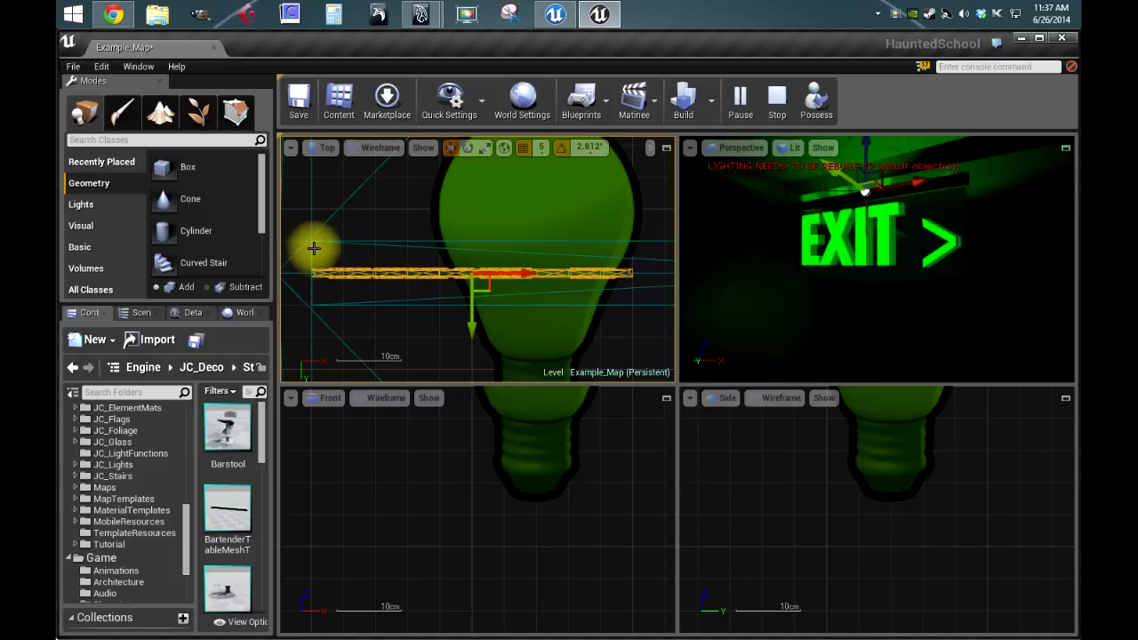
{"action": "scroll", "coordinate": [312, 264], "scroll_direction": "up", "scroll_amount": 2}
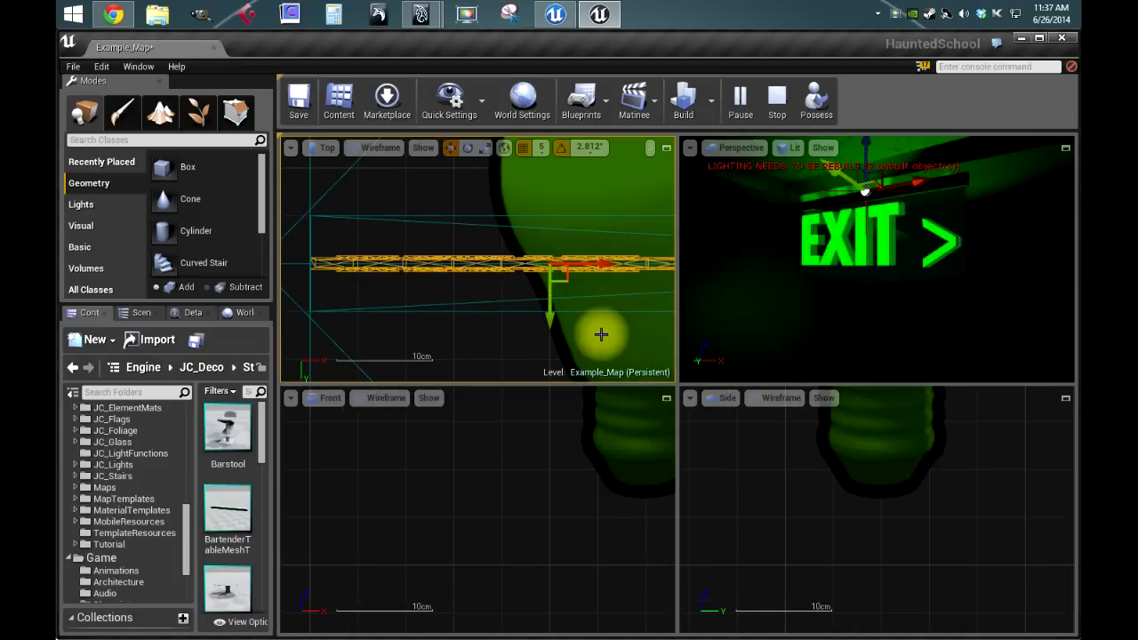
{"action": "right_click_drag", "start_coordinate": [601, 333], "coordinate": [378, 313]}
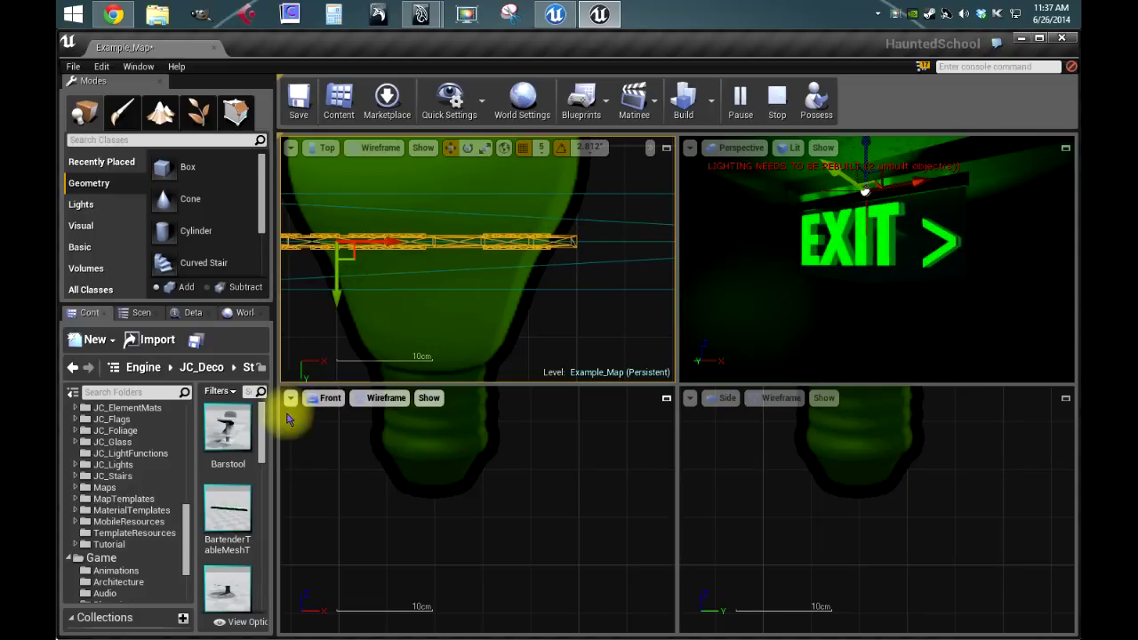
{"action": "scroll", "coordinate": [423, 285], "scroll_direction": "down", "scroll_amount": 4}
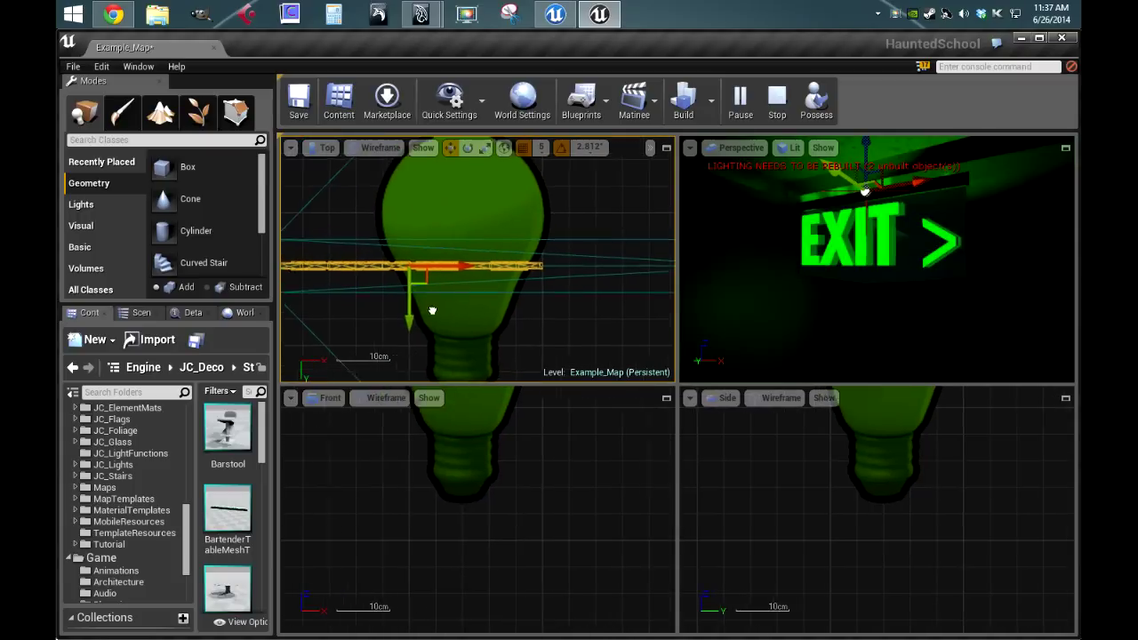
{"action": "right_click_drag", "start_coordinate": [432, 310], "coordinate": [503, 296]}
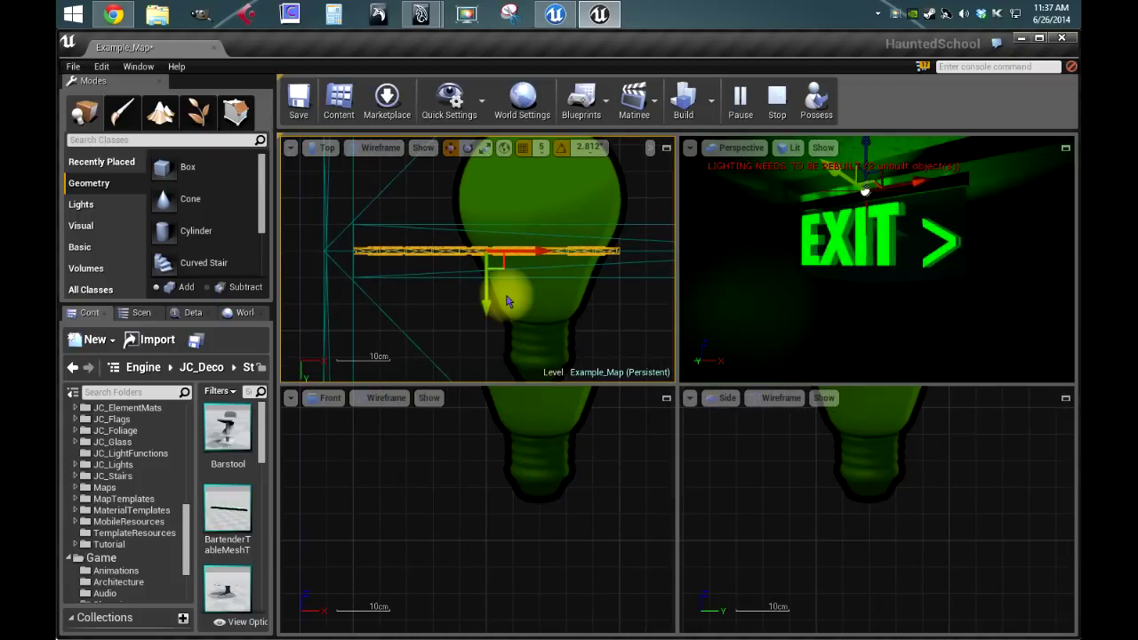
{"action": "left_click_drag", "start_coordinate": [262, 427], "coordinate": [789, 320]}
- Place a School_EXIT sign in the level, stop the simulation, and move the light bulb aside
{"action": "left_click", "coordinate": [223, 509]}
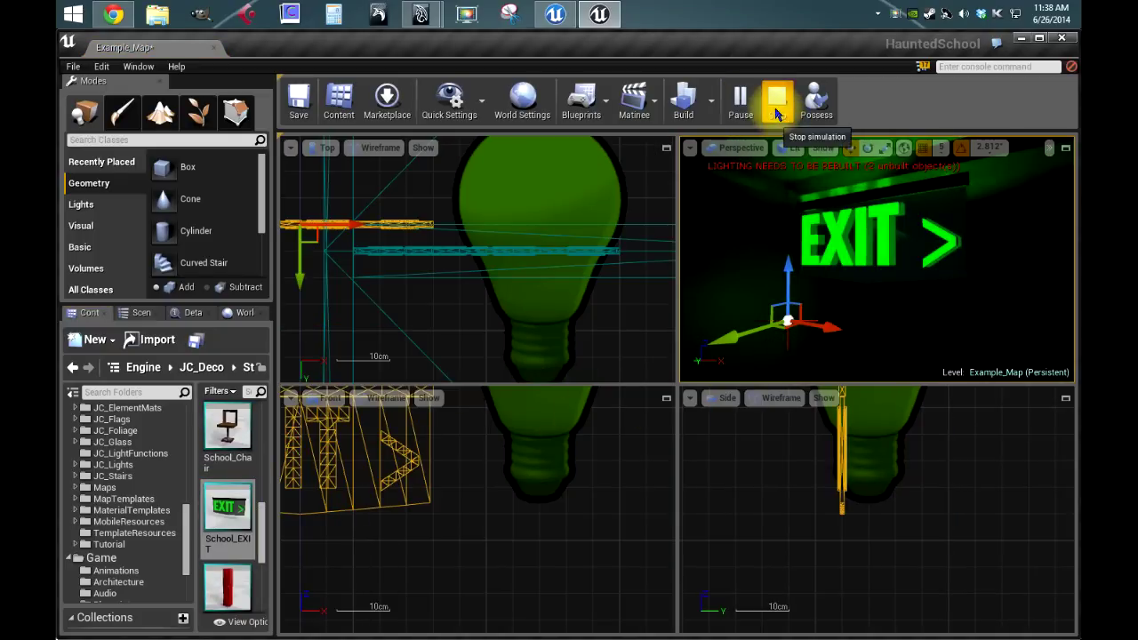
{"action": "left_click", "coordinate": [777, 101]}
{"action": "left_click_drag", "start_coordinate": [808, 344], "coordinate": [879, 292]}
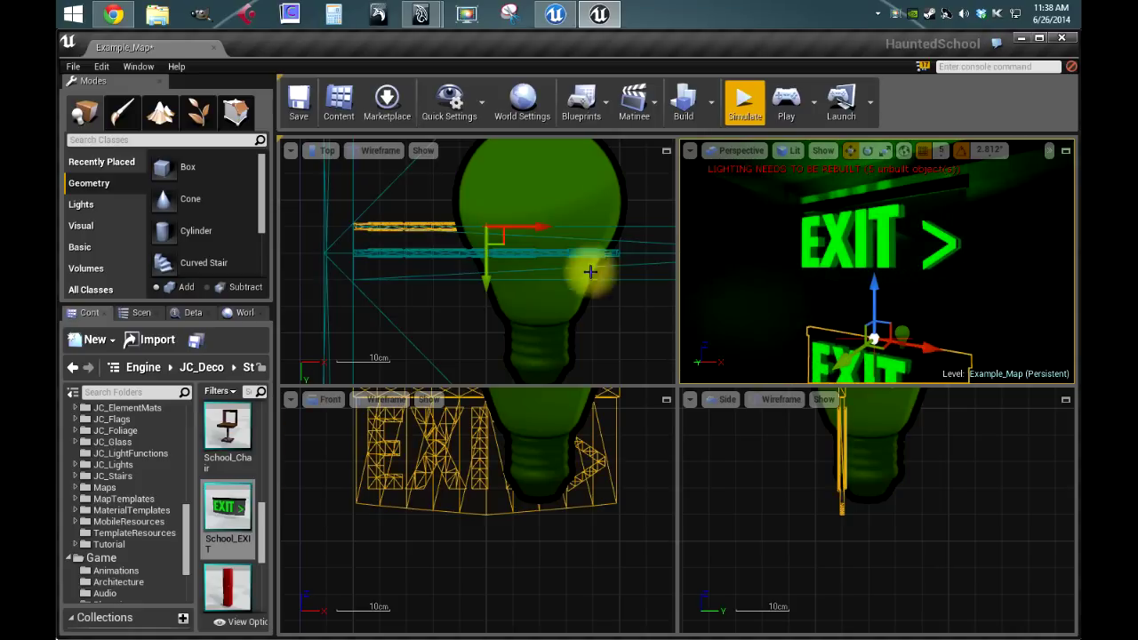
{"action": "left_click", "coordinate": [564, 212]}
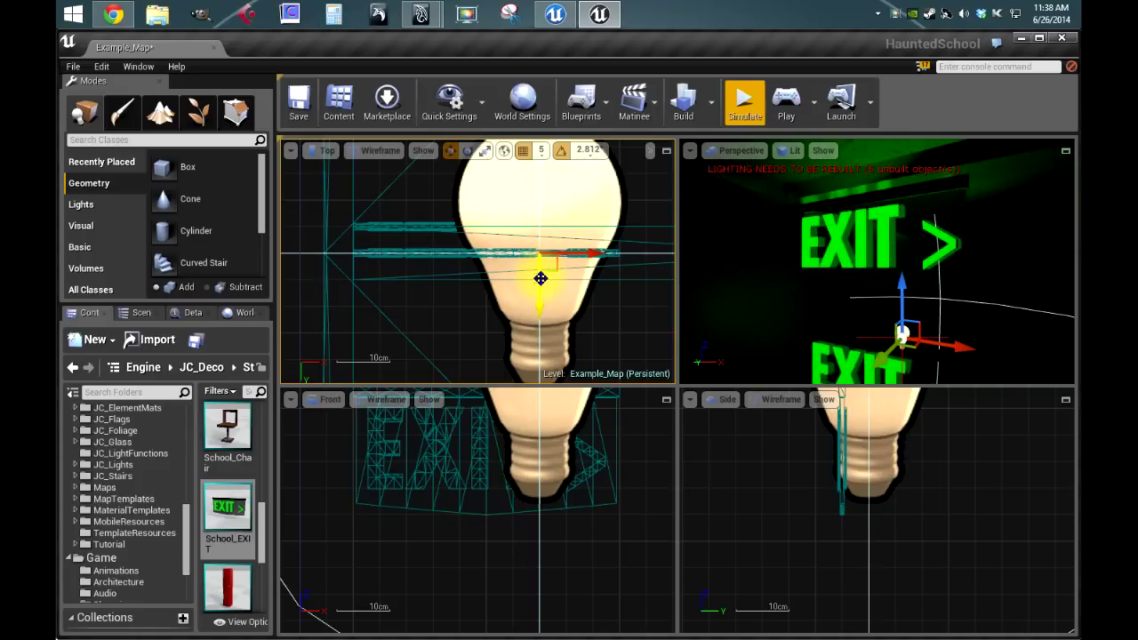
{"action": "left_click_drag", "start_coordinate": [539, 274], "coordinate": [539, 417]}
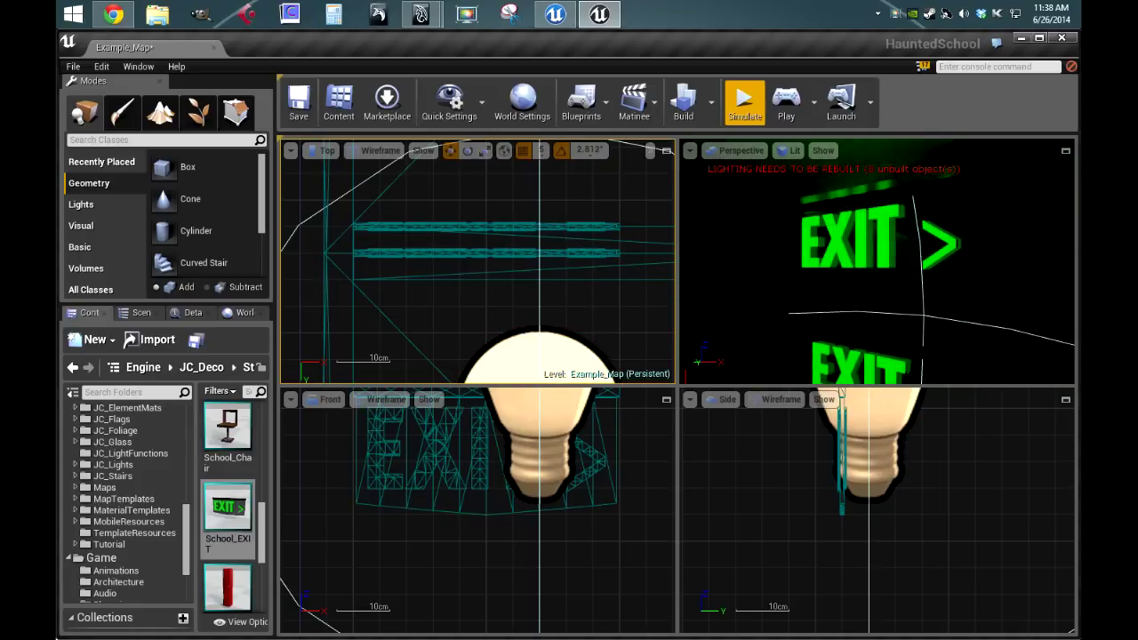
- Select the extra School_EXIT sign copy and delete it
{"action": "left_click", "coordinate": [441, 221]}
{"action": "left_click", "coordinate": [444, 250]}
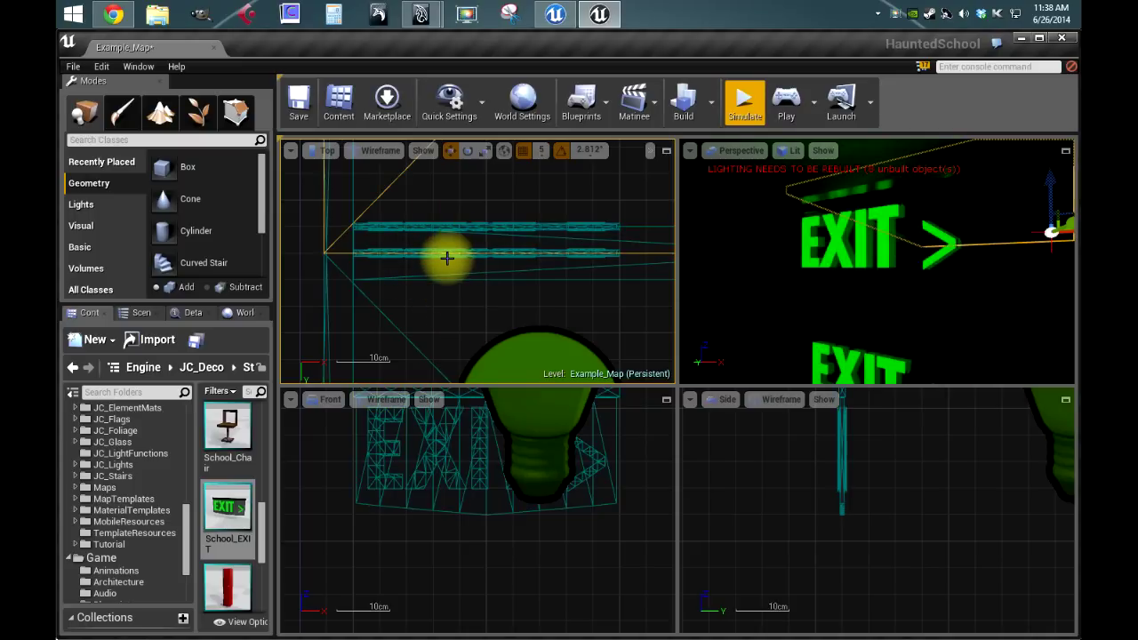
{"action": "left_click", "coordinate": [445, 253]}
{"action": "left_click", "coordinate": [451, 223]}
{"action": "key", "text": "Delete"}
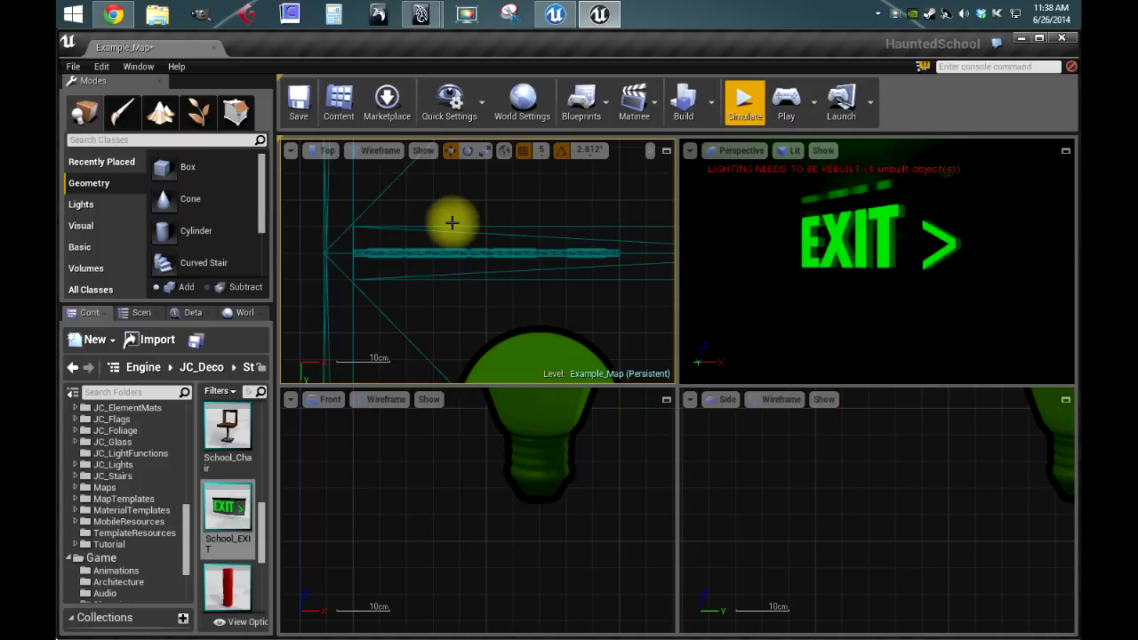
- Raise the Maya window to show the timeline, then orbit around the EXIT sign's front, left side and underside
{"action": "left_click", "coordinate": [1019, 39]}
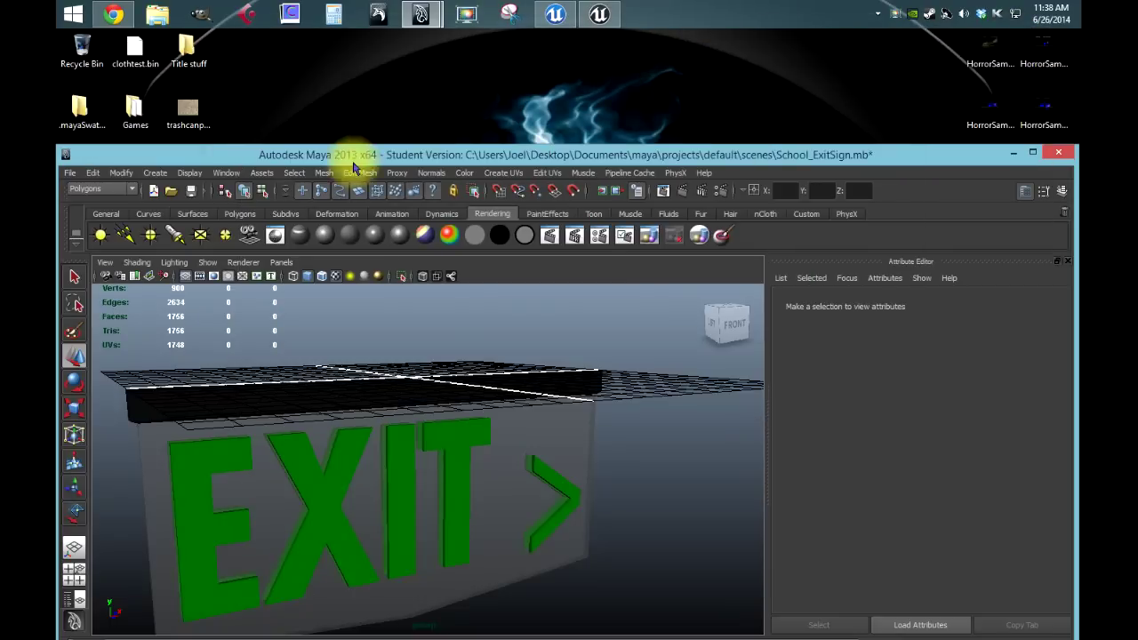
{"action": "left_click_drag", "start_coordinate": [381, 158], "coordinate": [394, 39]}
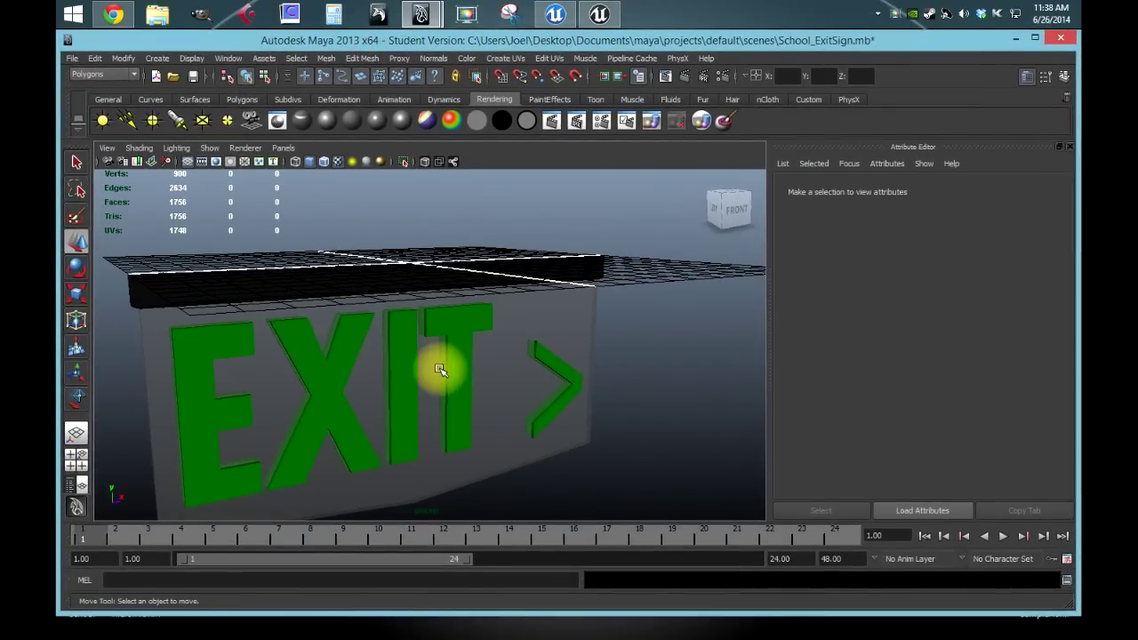
{"action": "left_click_drag", "start_coordinate": [437, 368], "coordinate": [266, 304], "text": "alt"}
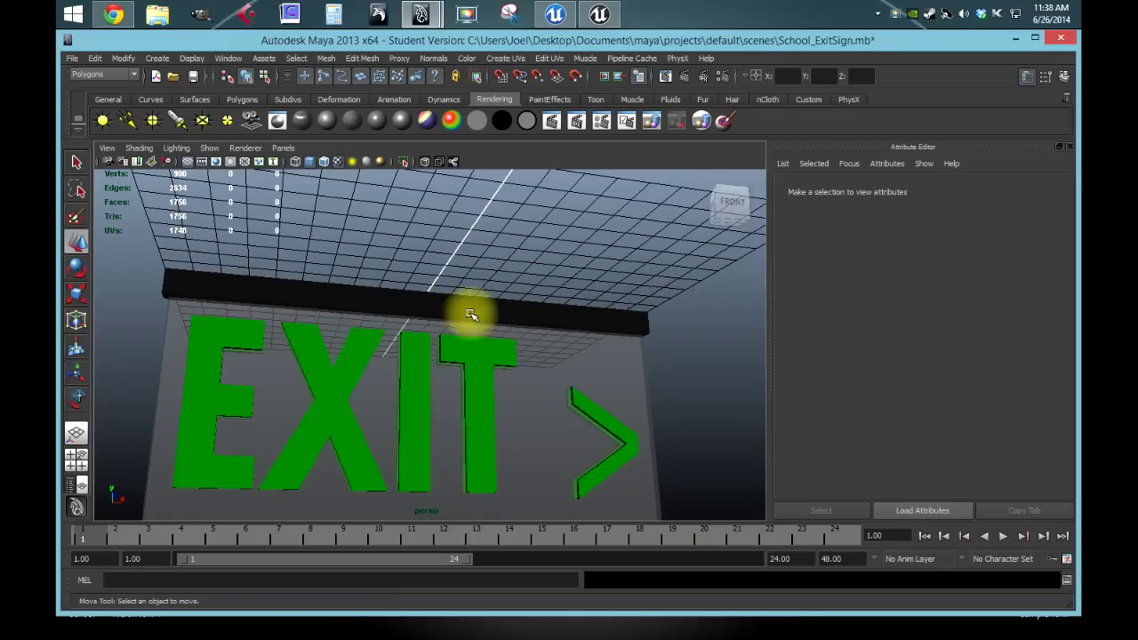
{"action": "left_click_drag", "start_coordinate": [170, 274], "coordinate": [289, 259], "text": "alt"}
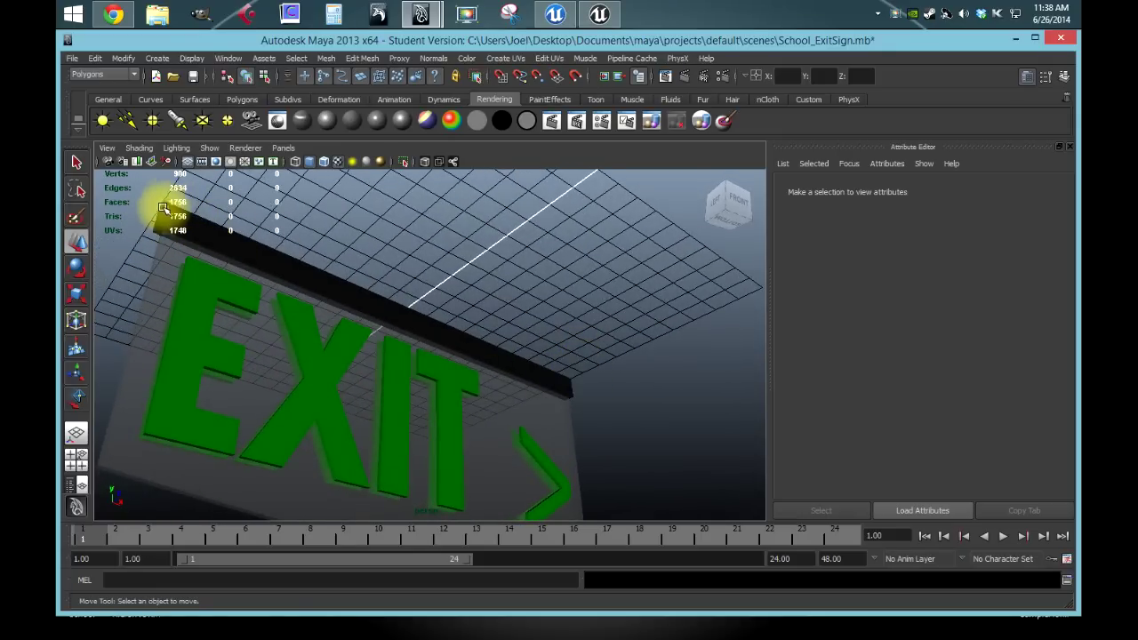
{"action": "left_click_drag", "start_coordinate": [569, 315], "coordinate": [691, 338], "text": "alt"}
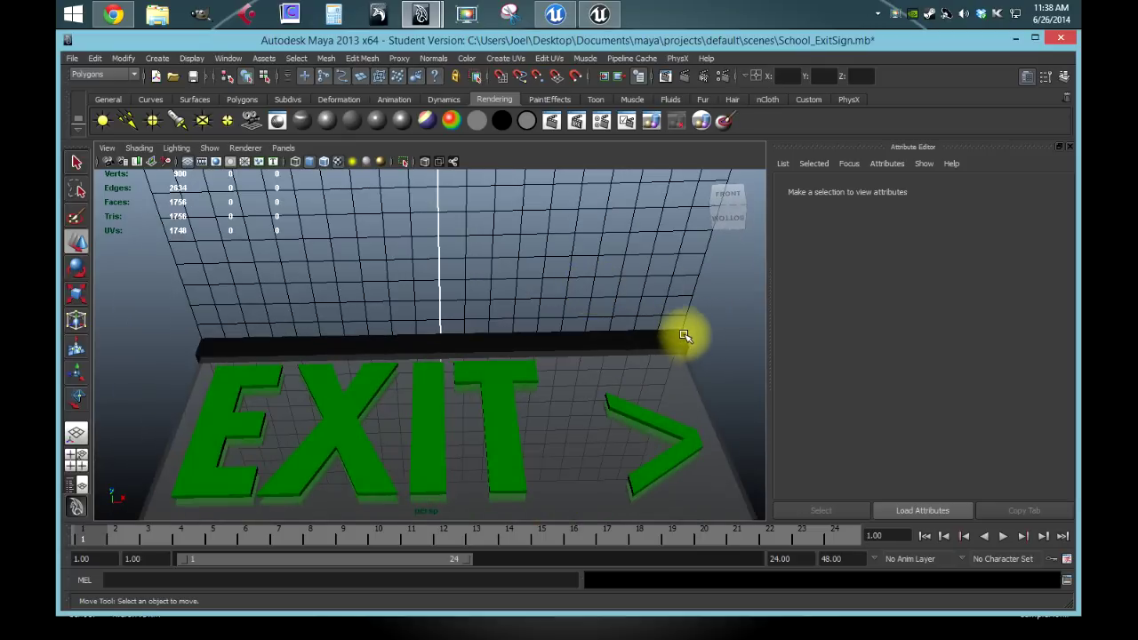
{"action": "left_click_drag", "start_coordinate": [381, 347], "coordinate": [427, 345], "text": "alt"}
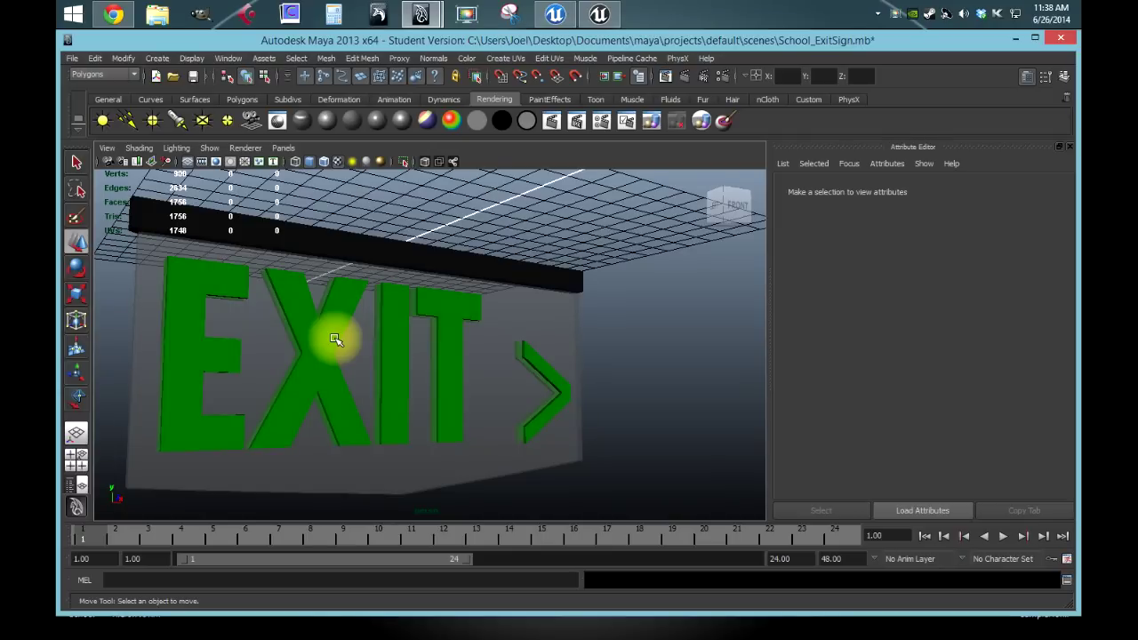
- Open Display > Grid options, showing the 25-unit grid, and select the Subdivisions value of 10
{"action": "left_click", "coordinate": [199, 62]}
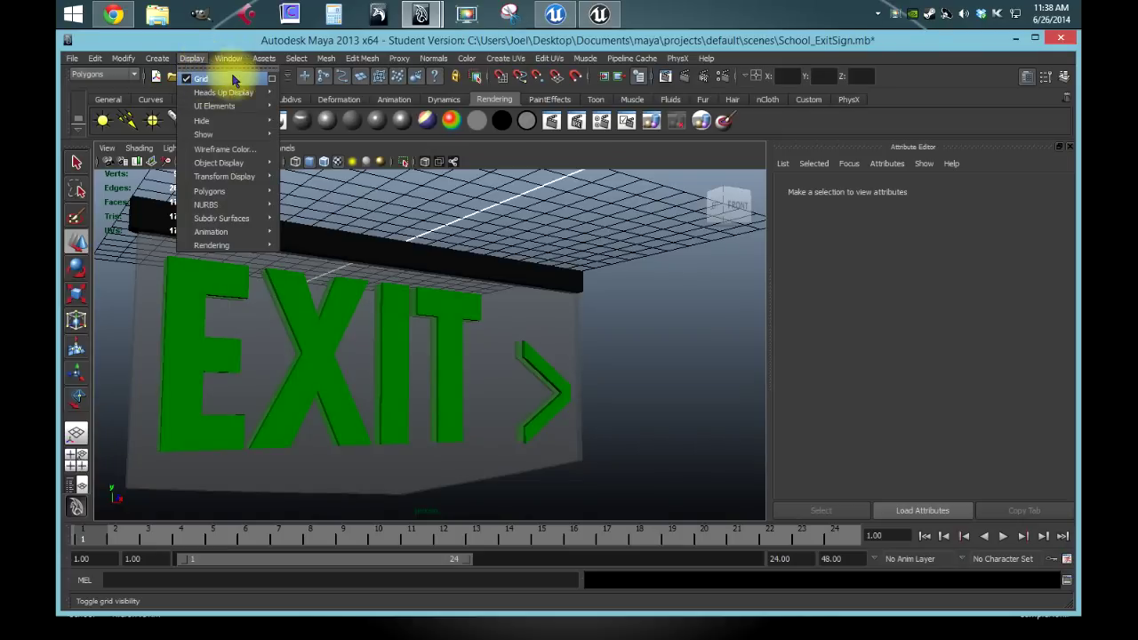
{"action": "left_click", "coordinate": [272, 78]}
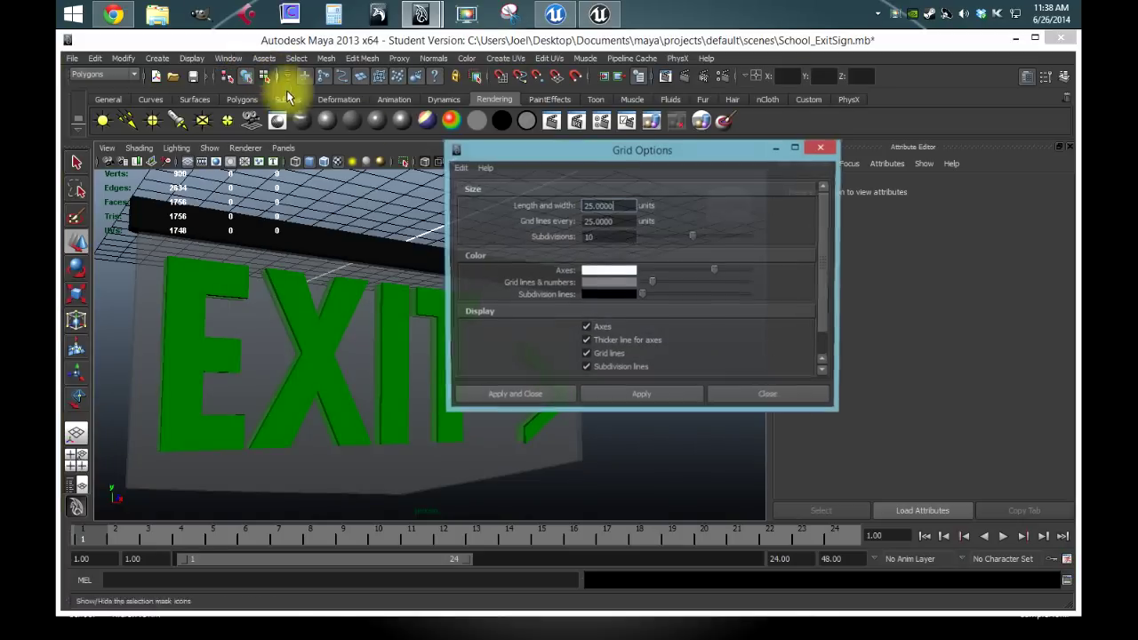
{"action": "double_click", "coordinate": [609, 237]}
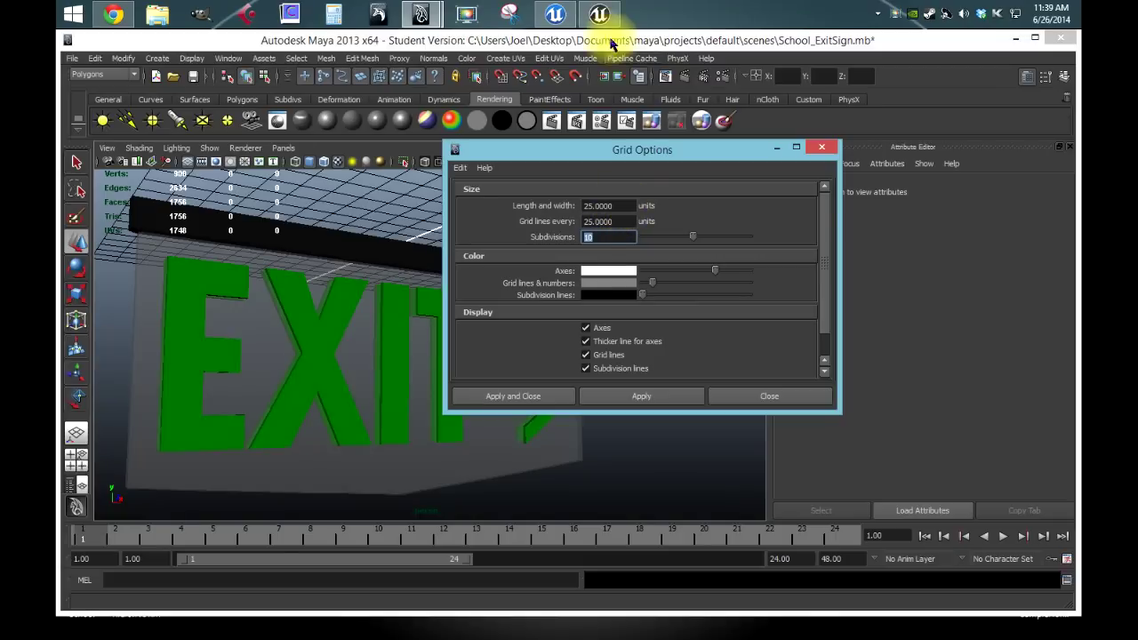
- Close Grid Options, keeping the 25-unit grid and 10 subdivisions
{"action": "mouse_move", "coordinate": [602, 15]}
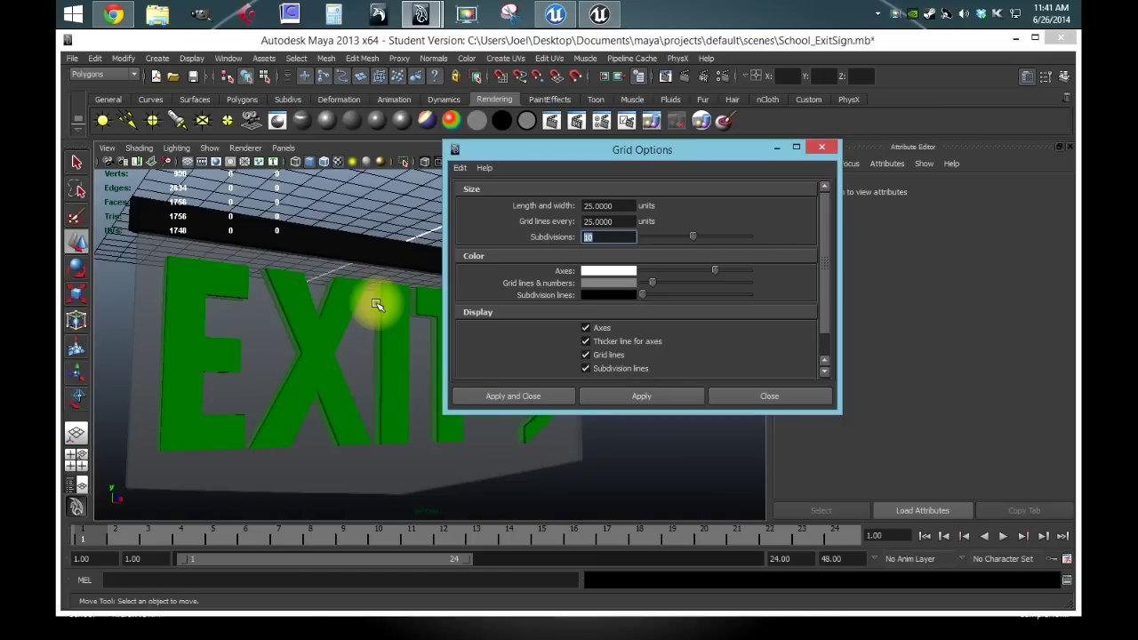
{"action": "left_click", "coordinate": [820, 148]}
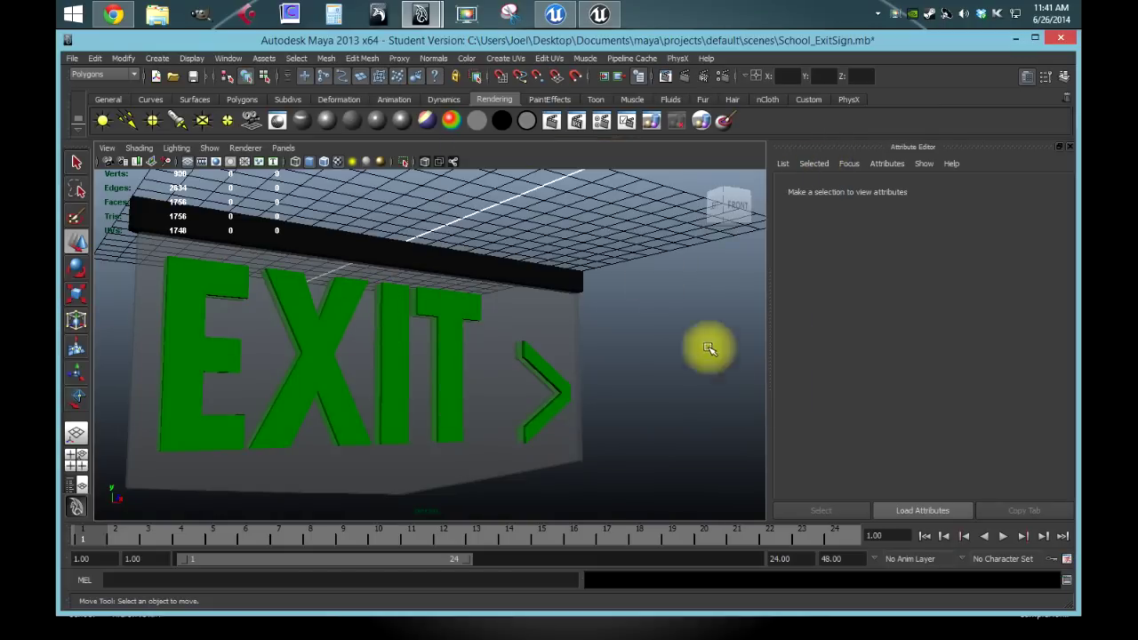